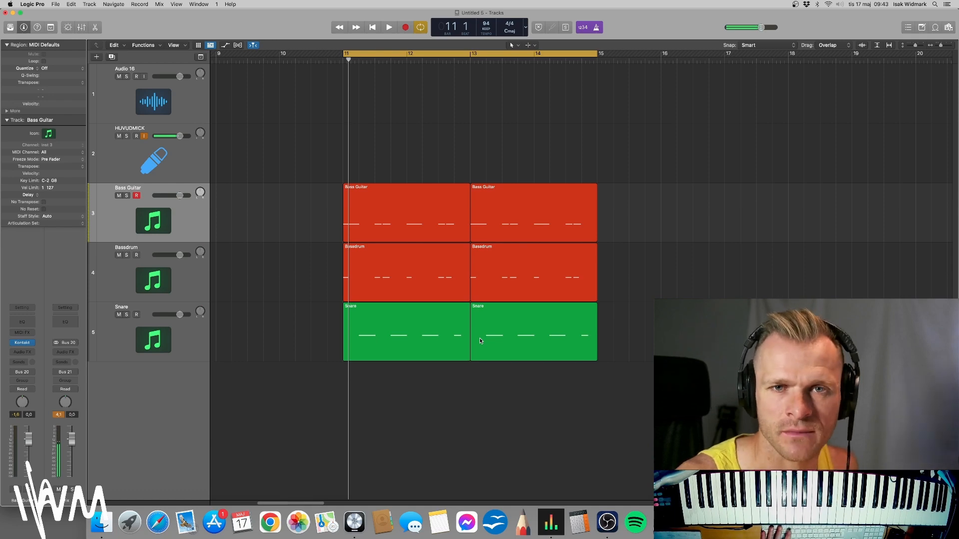
Play and stop the looped section to listen to the bass guitar and bass drum together.
{"action": "key", "text": "space"}
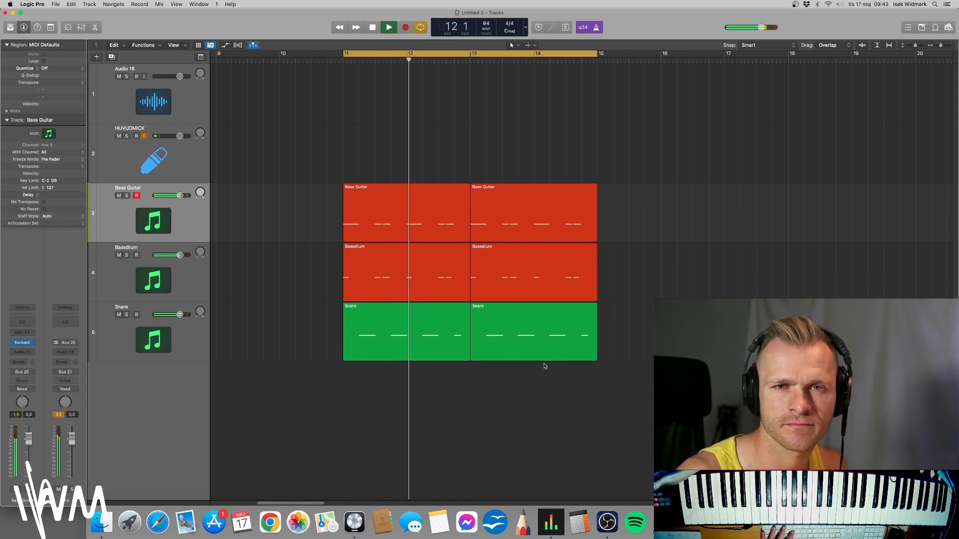
{"action": "key", "text": "space"}
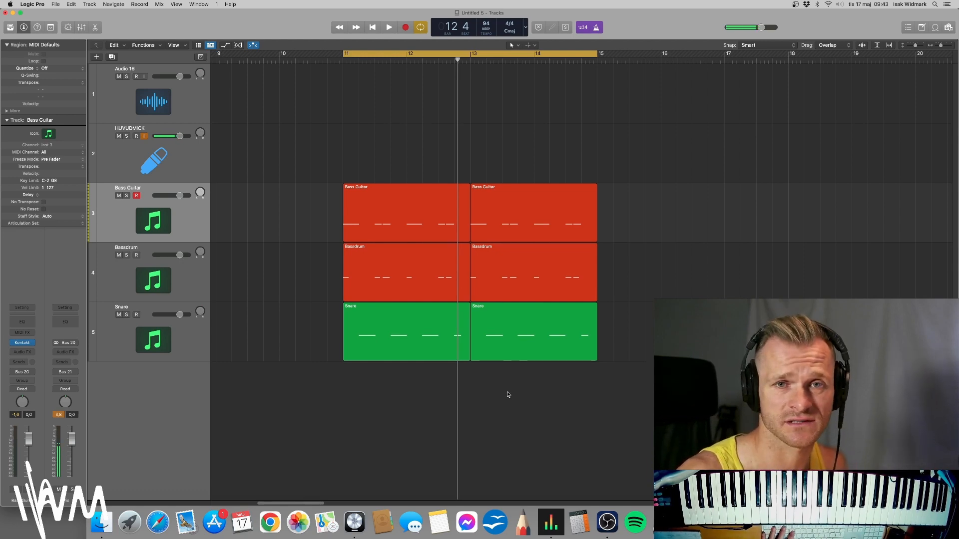
{"action": "key", "text": "space"}
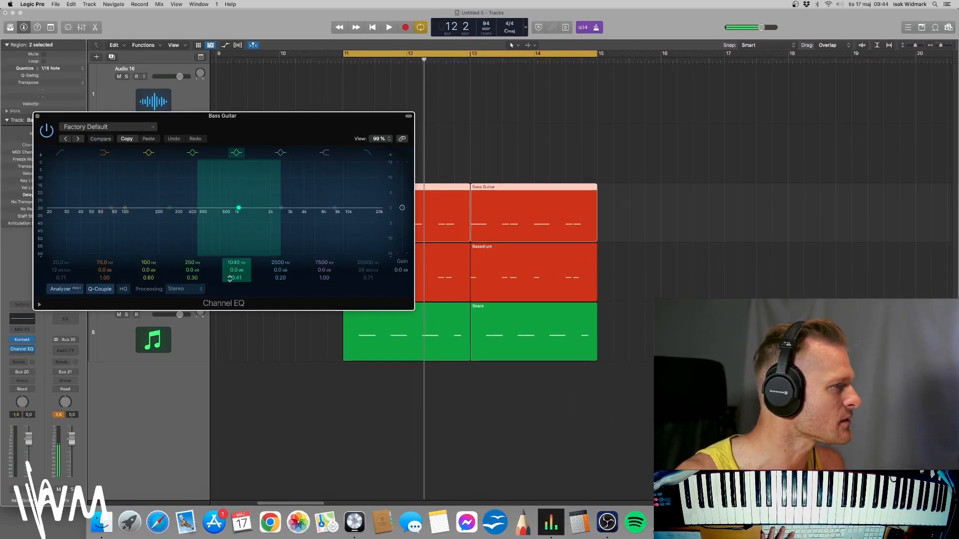
Open a Channel EQ on the Bassdrum track and place both EQ windows side by side.
{"action": "left_click_drag", "start_coordinate": [196, 116], "coordinate": [388, 132]}
{"action": "left_click", "coordinate": [114, 279]}
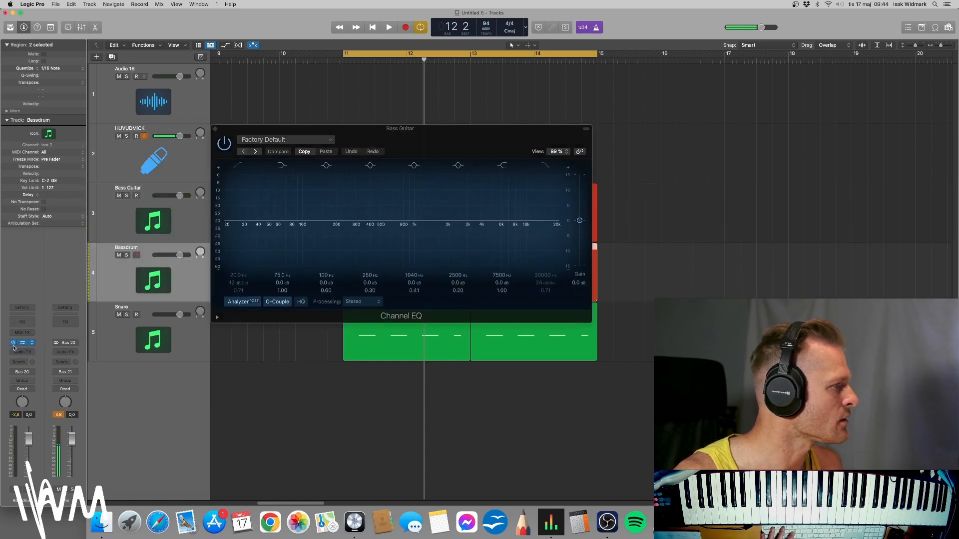
{"action": "left_click", "coordinate": [23, 324]}
{"action": "left_click_drag", "start_coordinate": [379, 105], "coordinate": [683, 137]}
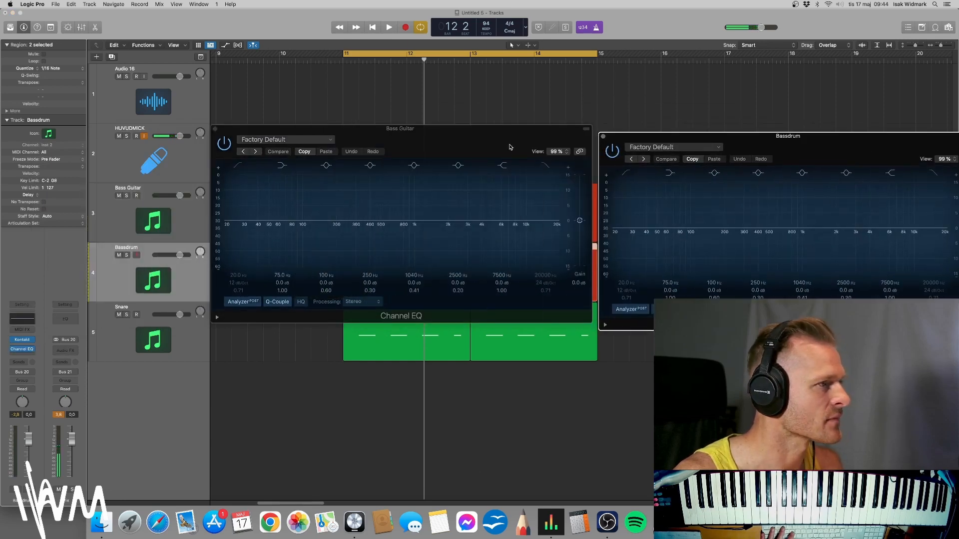
{"action": "left_click_drag", "start_coordinate": [495, 133], "coordinate": [364, 141]}
{"action": "left_click_drag", "start_coordinate": [681, 137], "coordinate": [553, 138]}
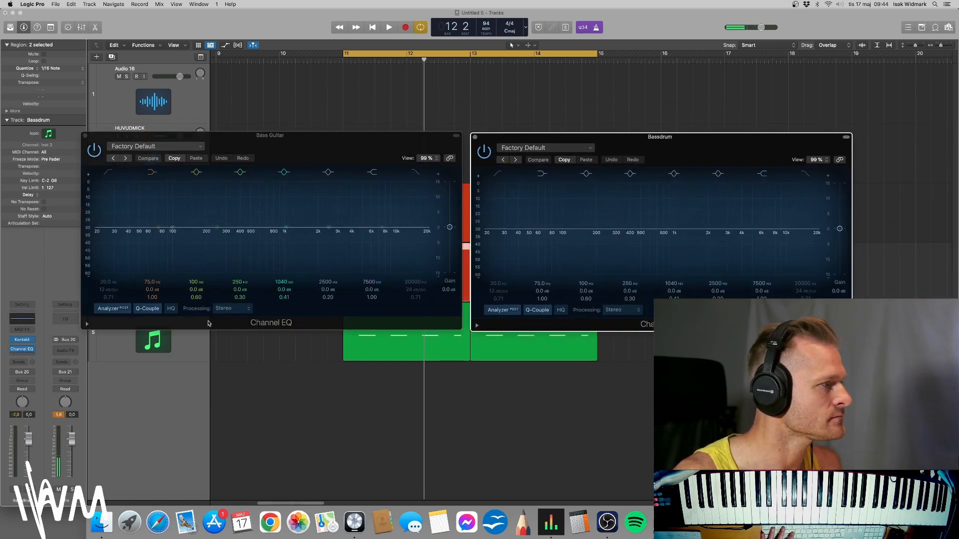
Turn on the analyzer in both Channel EQs and play the loop to watch the spectra.
{"action": "left_click", "coordinate": [115, 310]}
{"action": "left_click", "coordinate": [483, 317]}
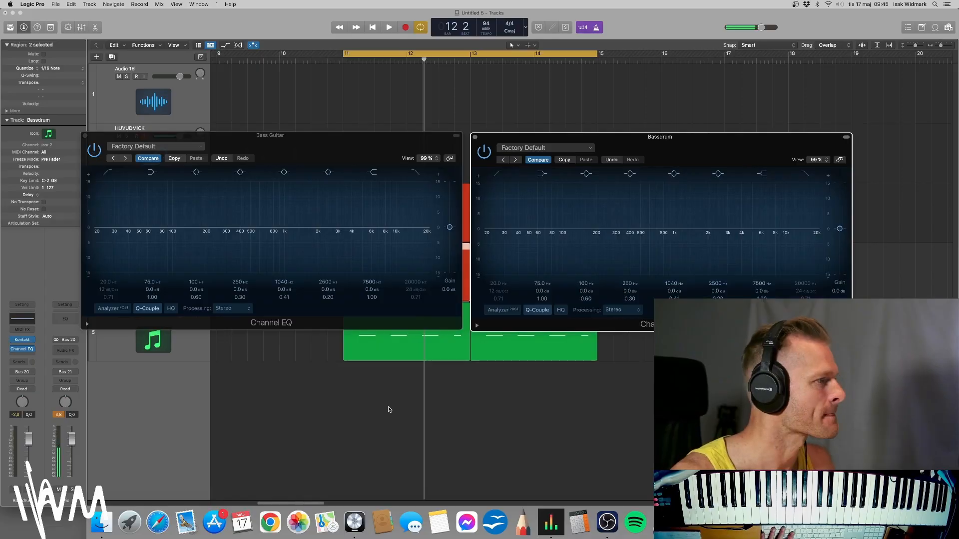
{"action": "left_click", "coordinate": [377, 404]}
{"action": "key", "text": "space"}
{"action": "key", "text": "space"}
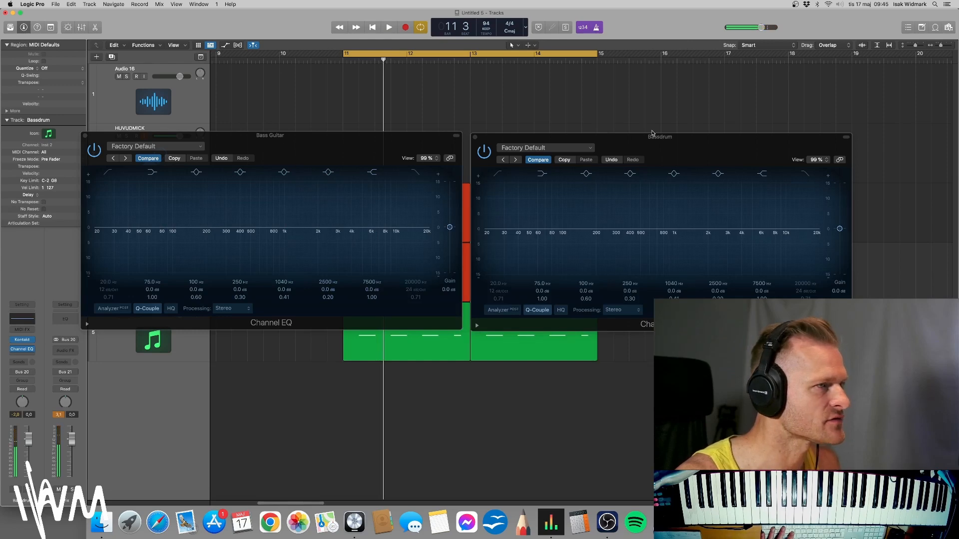
{"action": "key", "text": "space"}
{"action": "key", "text": "space"}
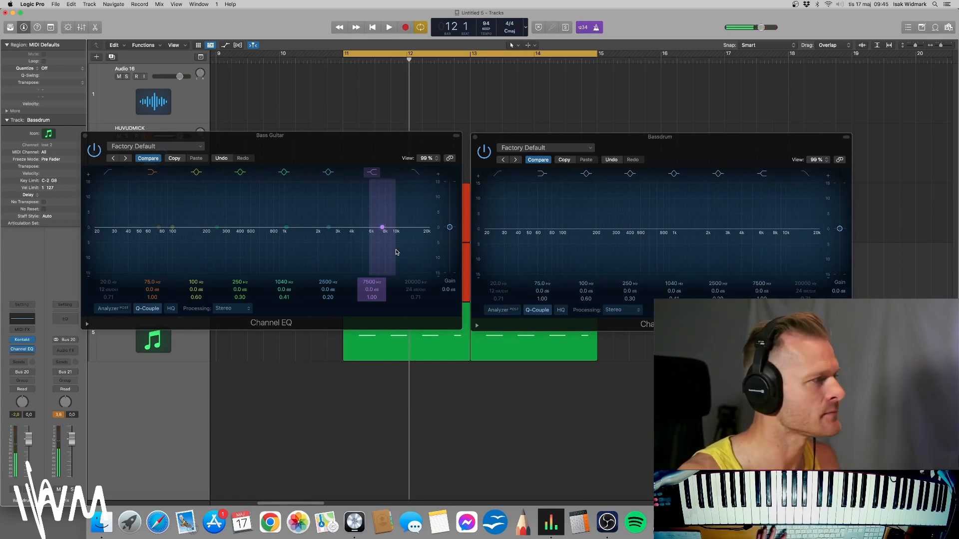
On the bass guitar EQ, boost the 75 Hz low shelf to +3.4 dB and cut 98 Hz by 2.0 dB.
{"action": "left_click_drag", "start_coordinate": [315, 137], "coordinate": [314, 138]}
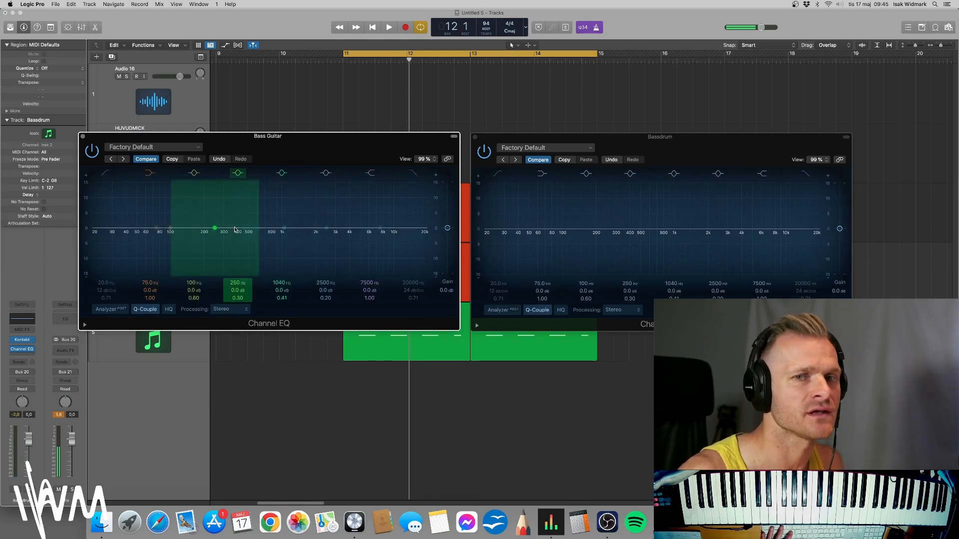
{"action": "left_click_drag", "start_coordinate": [156, 228], "coordinate": [157, 226]}
{"action": "key", "text": "space"}
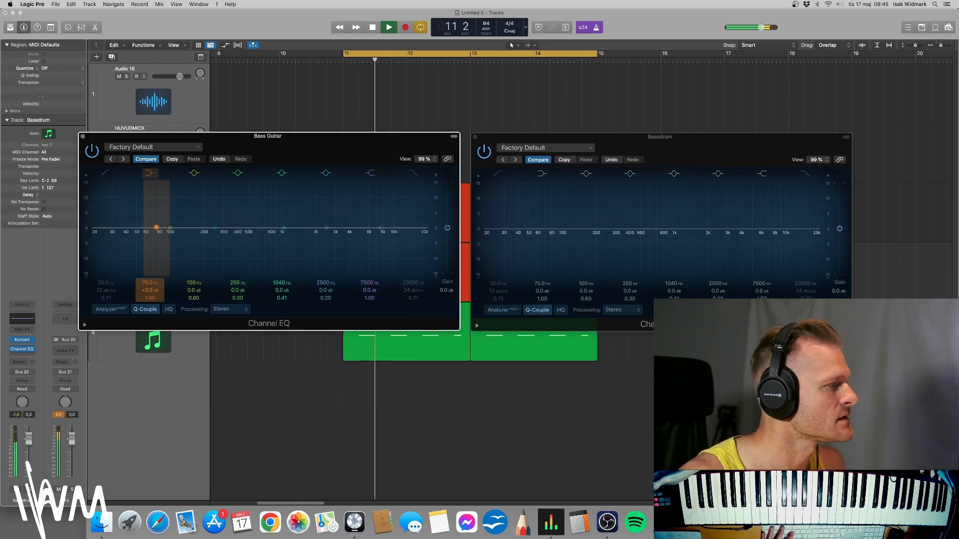
{"action": "left_click_drag", "start_coordinate": [157, 291], "coordinate": [193, 290]}
{"action": "key", "text": "space"}
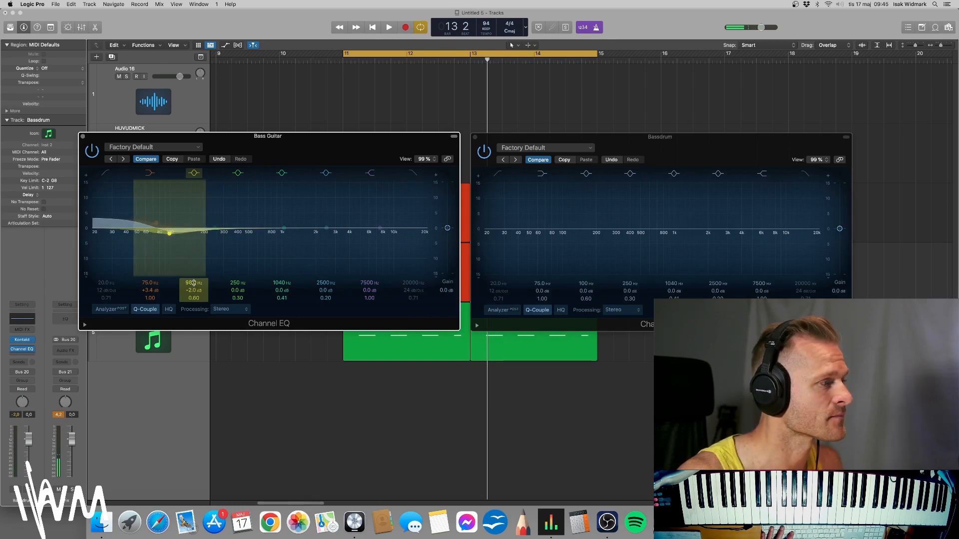
{"action": "key", "text": "space"}
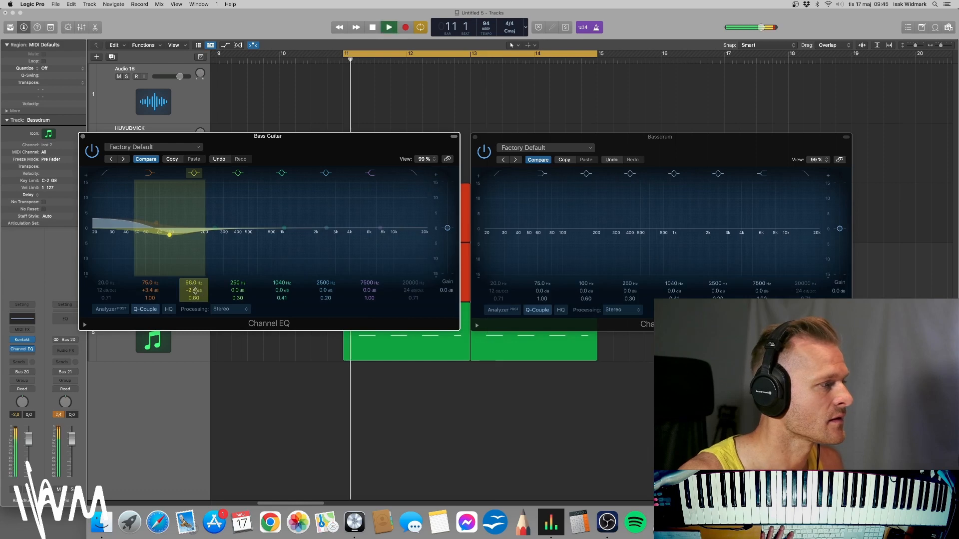
Refine the bass guitar EQ: low shelf to +4.5 dB, 98 Hz cut to -3.2 dB, and a +3.0 dB boost at 348 Hz.
{"action": "left_click", "coordinate": [156, 290]}
{"action": "left_click_drag", "start_coordinate": [156, 290], "coordinate": [157, 285]}
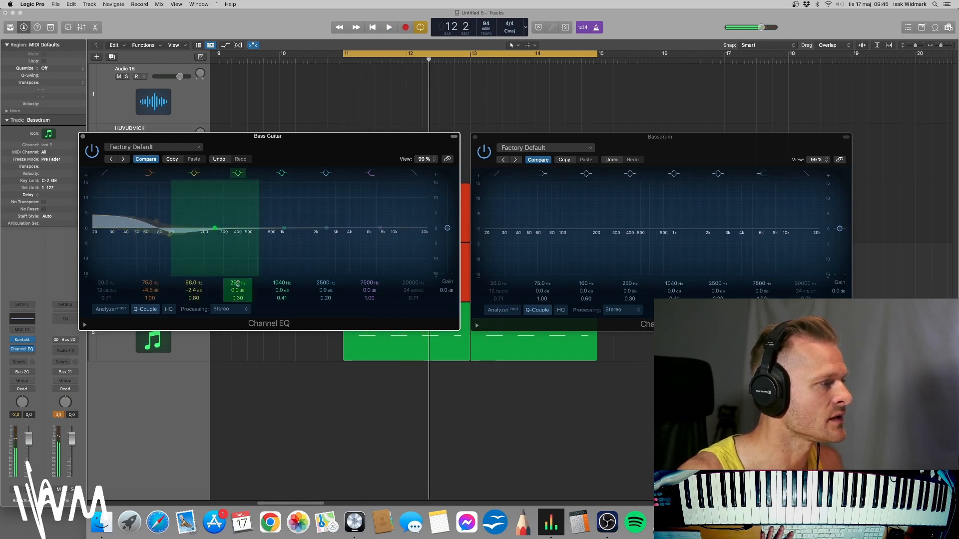
{"action": "left_click_drag", "start_coordinate": [236, 283], "coordinate": [194, 295]}
{"action": "key", "text": "space"}
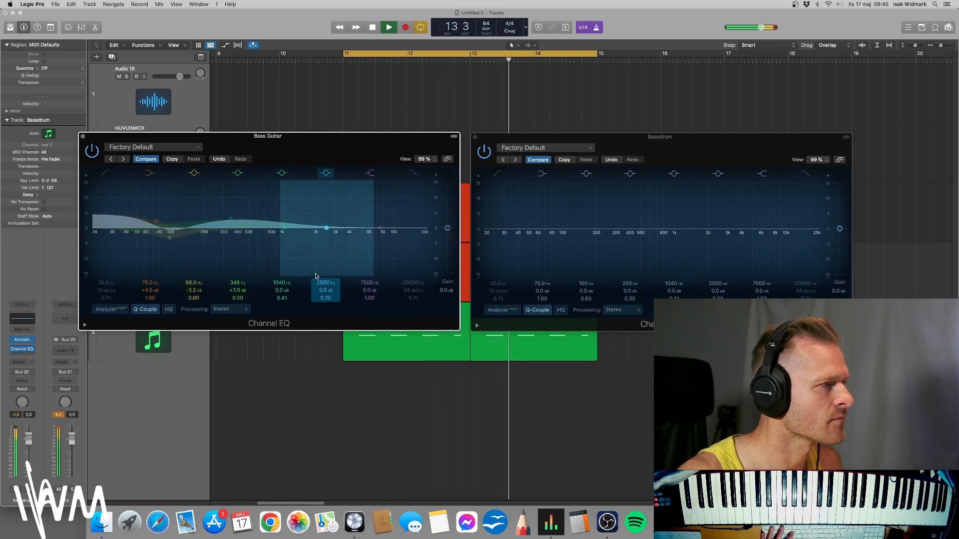
{"action": "key", "text": "space"}
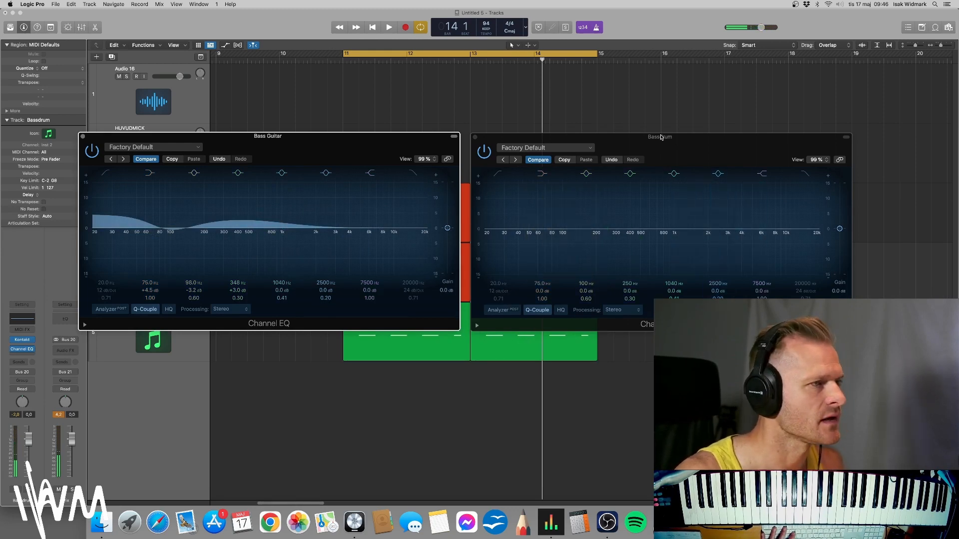
Switch the bass drum EQ's low cut filter on and then off again.
{"action": "left_click_drag", "start_coordinate": [660, 137], "coordinate": [659, 134]}
{"action": "key", "text": "space"}
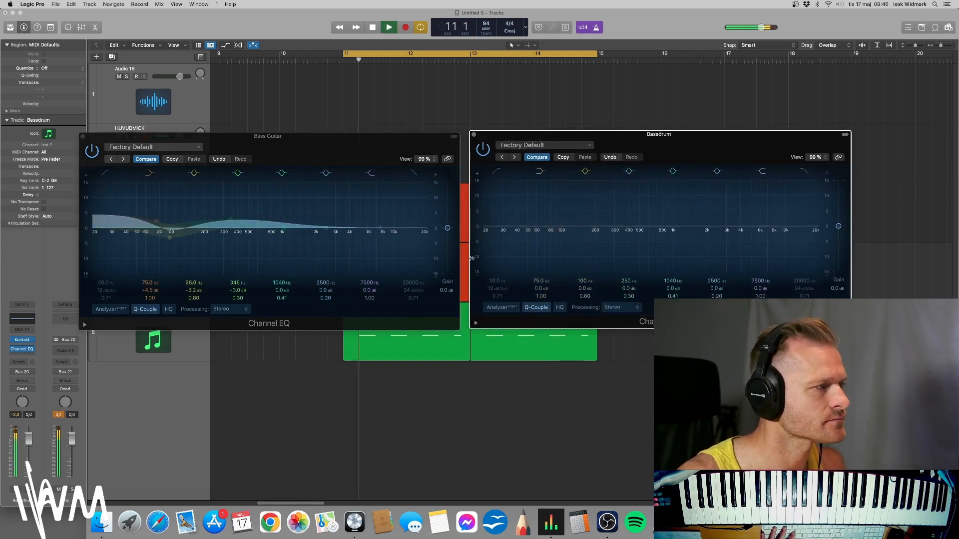
{"action": "key", "text": "space"}
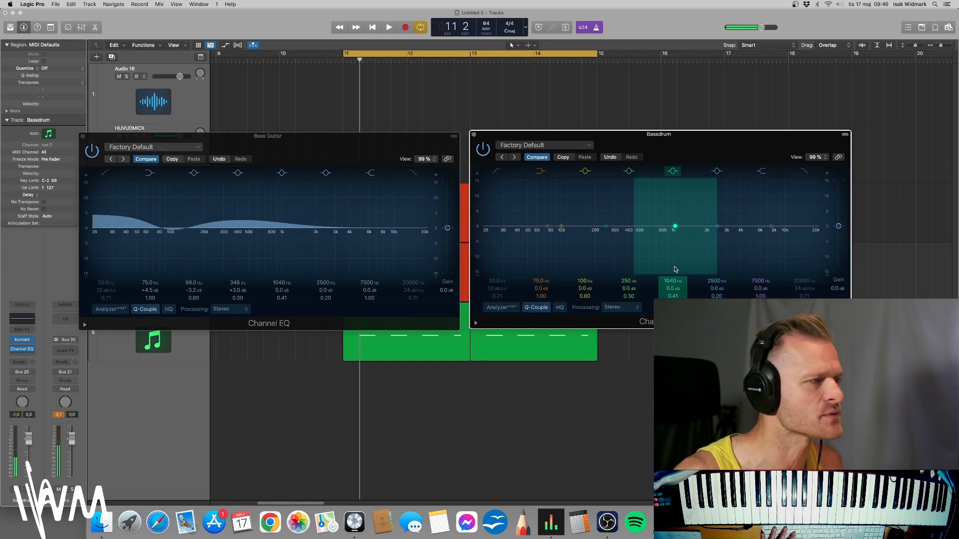
{"action": "left_click", "coordinate": [497, 172]}
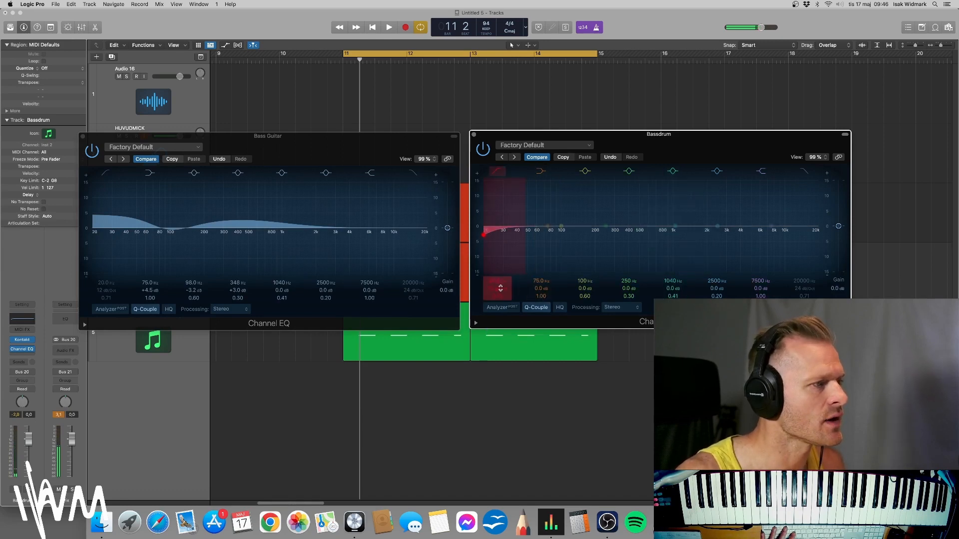
{"action": "left_click", "coordinate": [497, 172]}
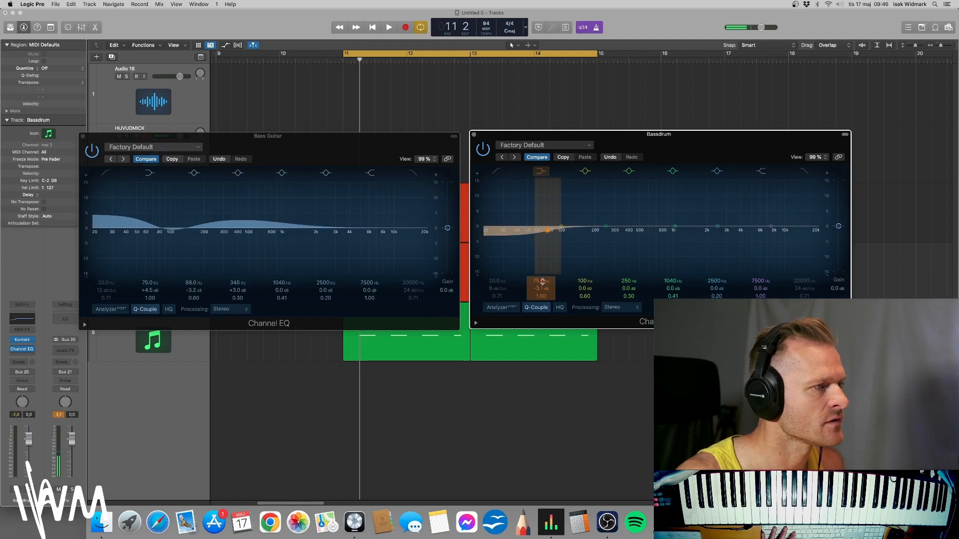
Set the bass drum EQ's low shelf to 44.4 Hz at -5.9 dB and boost 90.5 Hz by 3.2 dB.
{"action": "left_click_drag", "start_coordinate": [543, 283], "coordinate": [542, 299]}
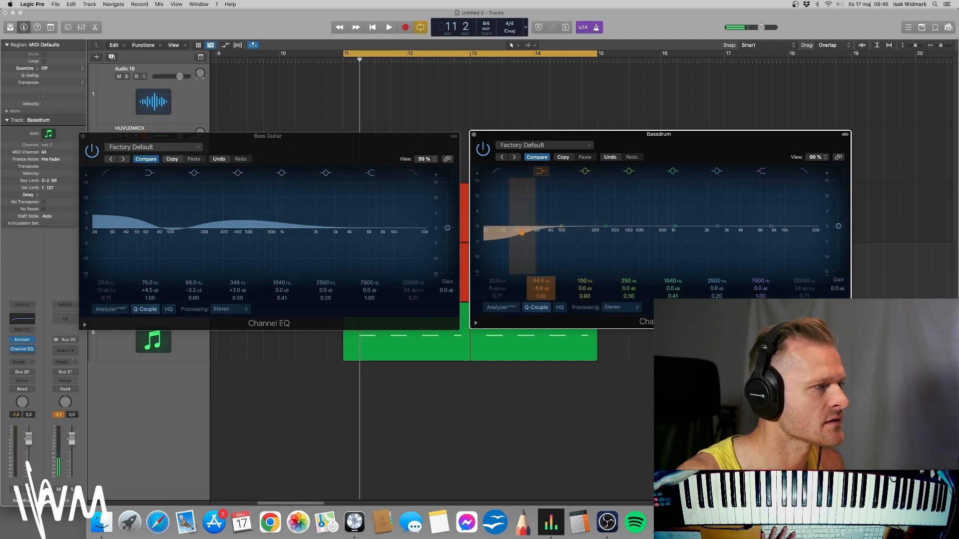
{"action": "key", "text": "space"}
{"action": "key", "text": "space"}
{"action": "left_click_drag", "start_coordinate": [585, 281], "coordinate": [584, 289]}
{"action": "key", "text": "space"}
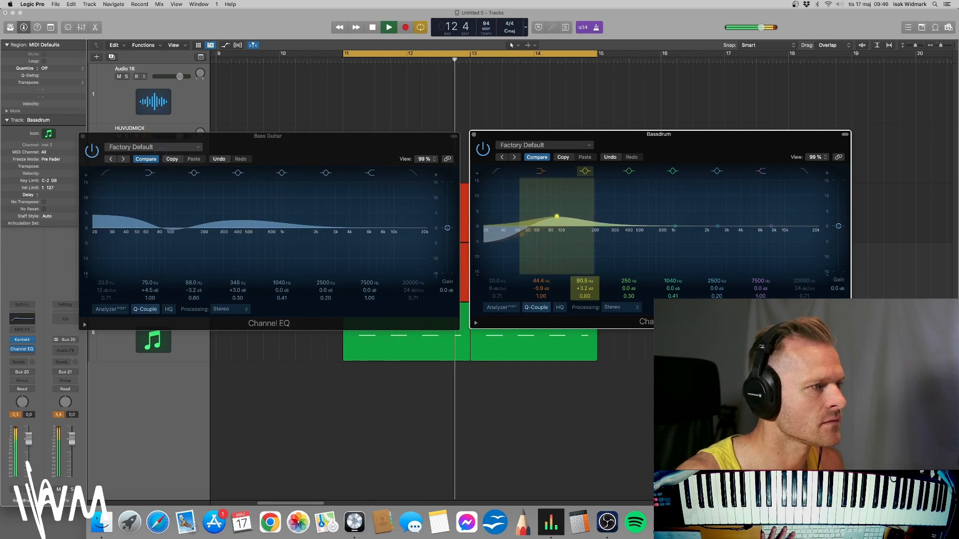
Move the bass drum EQ's low-mid band to 318 Hz and cut it by 2.2 dB.
{"action": "left_click", "coordinate": [631, 286]}
{"action": "key", "text": "space"}
{"action": "left_click_drag", "start_coordinate": [606, 226], "coordinate": [625, 230]}
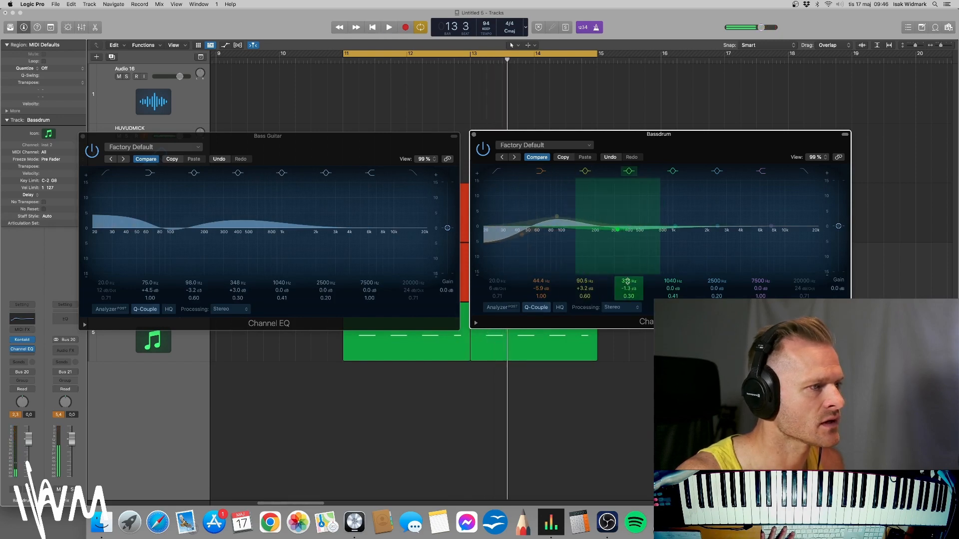
{"action": "key", "text": "space"}
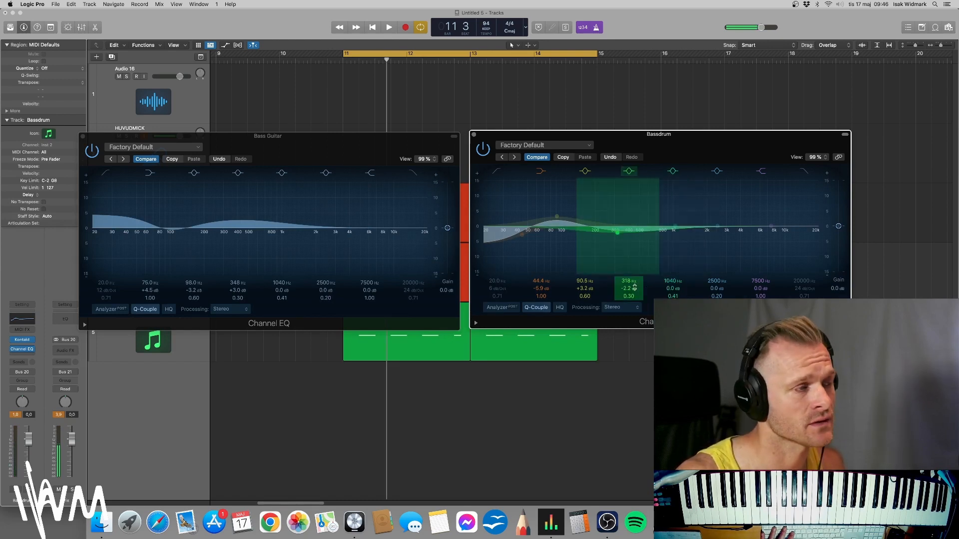
{"action": "key", "text": "space"}
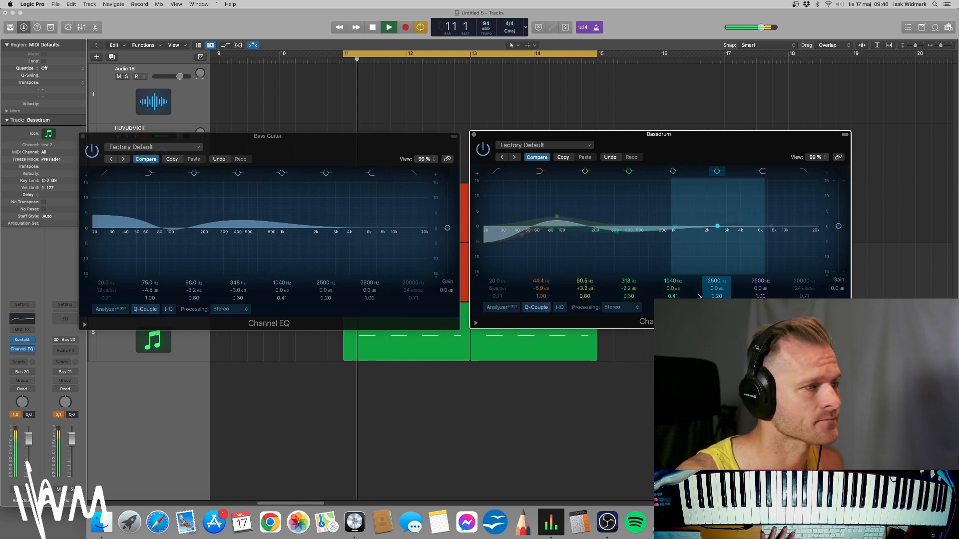
Boost the bass drum EQ's upper-mid band at 2920 Hz by 3.8 dB with a Q of 0.37.
{"action": "left_click_drag", "start_coordinate": [718, 288], "coordinate": [714, 280]}
{"action": "key", "text": "space"}
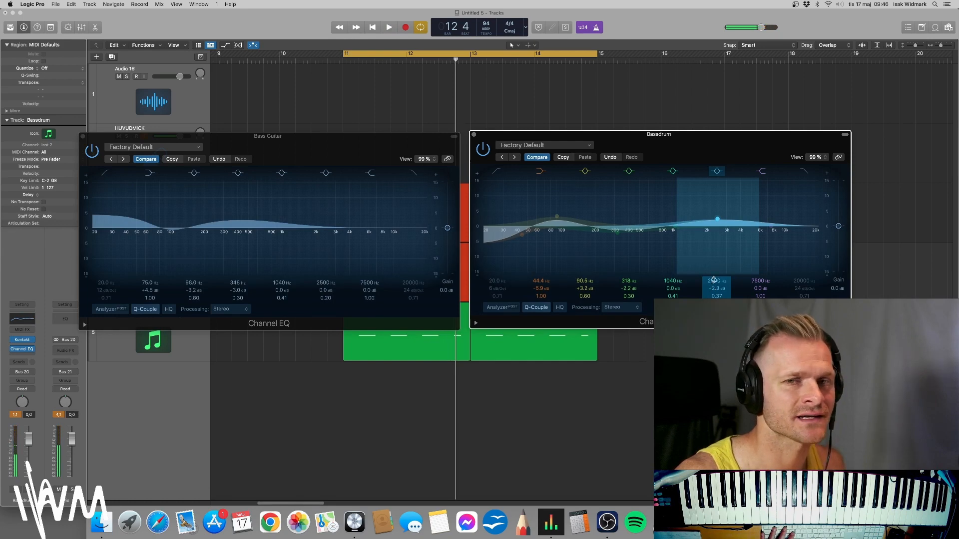
{"action": "key", "text": "space"}
{"action": "left_click_drag", "start_coordinate": [714, 280], "coordinate": [715, 276]}
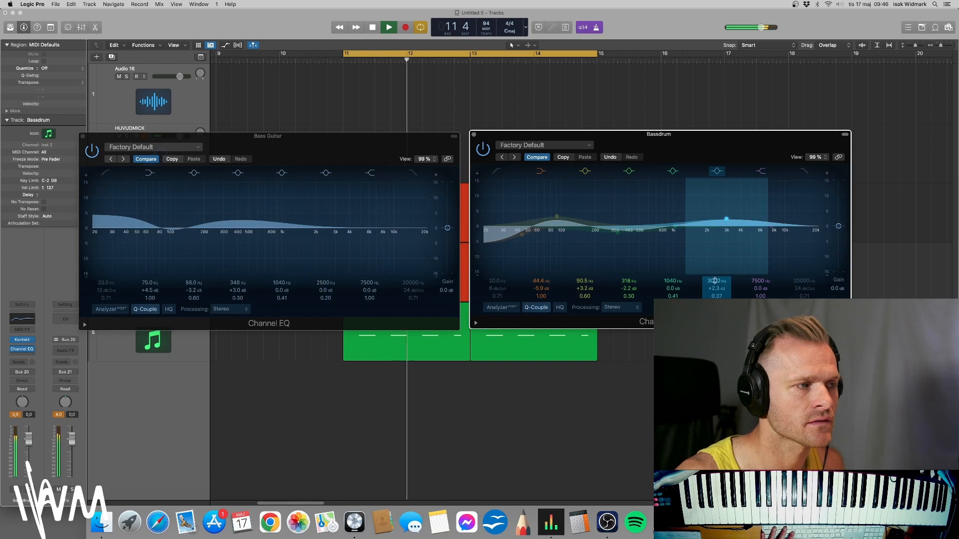
{"action": "left_click_drag", "start_coordinate": [725, 218], "coordinate": [726, 213]}
{"action": "left_click_drag", "start_coordinate": [715, 282], "coordinate": [715, 290]}
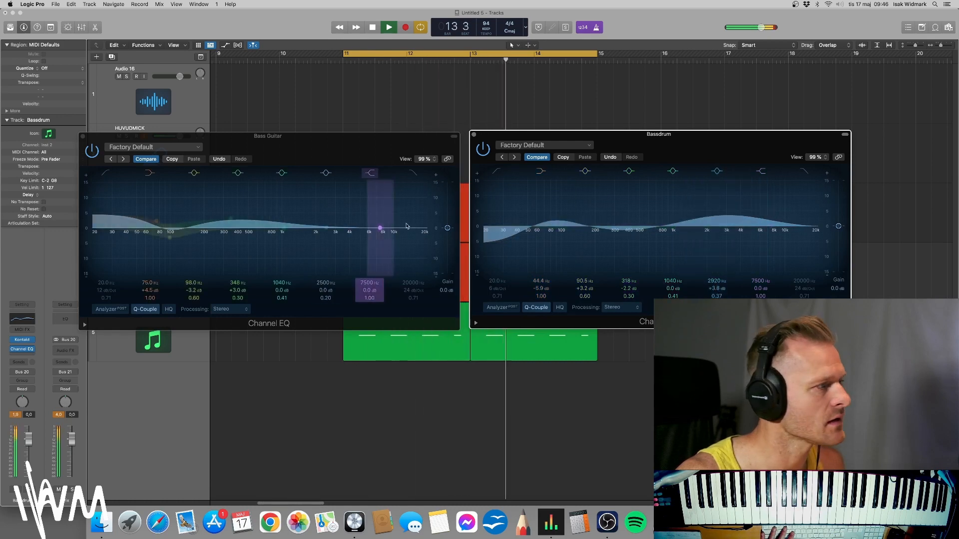
{"action": "key", "text": "space"}
Bypass both Channel EQs and re-enable them while playing to compare the sound with and without EQ.
{"action": "left_click_drag", "start_coordinate": [600, 135], "coordinate": [601, 137]}
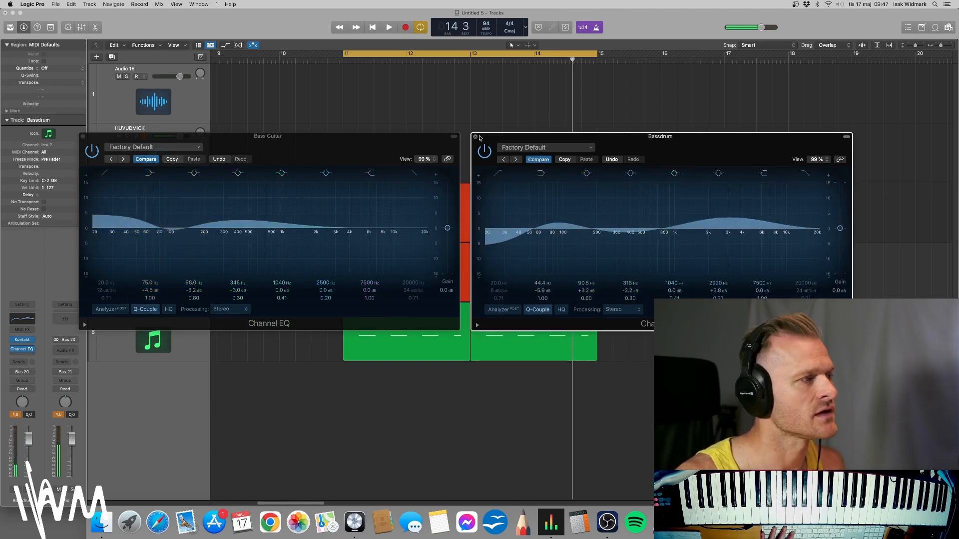
{"action": "left_click_drag", "start_coordinate": [476, 137], "coordinate": [472, 136]}
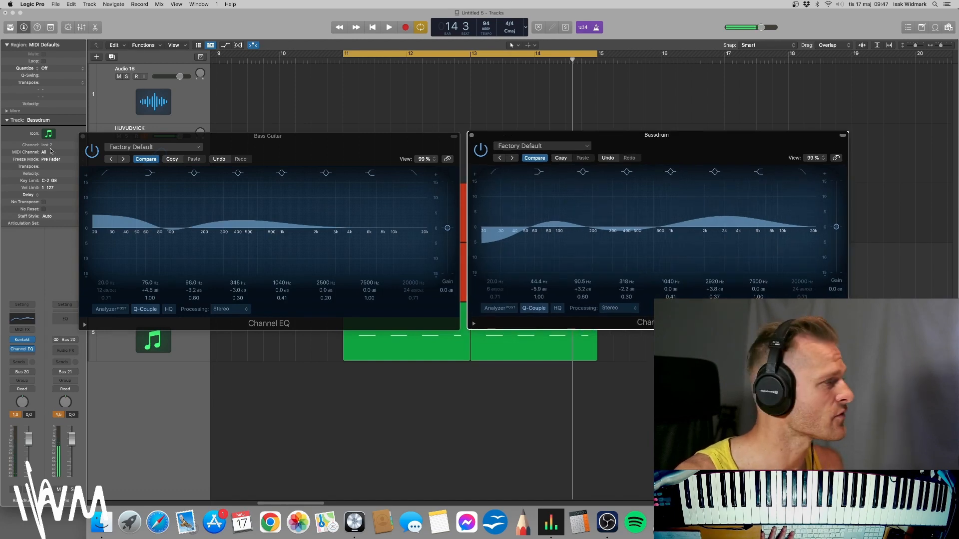
{"action": "left_click", "coordinate": [92, 150]}
{"action": "left_click", "coordinate": [481, 149]}
{"action": "key", "text": "space"}
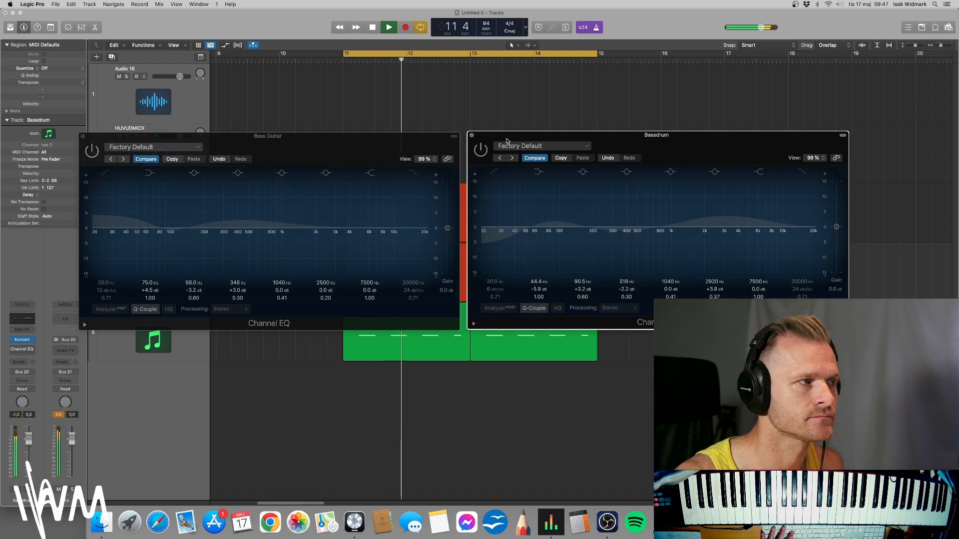
{"action": "left_click", "coordinate": [92, 150]}
{"action": "key", "text": "space"}
{"action": "left_click", "coordinate": [480, 149]}
{"action": "key", "text": "space"}
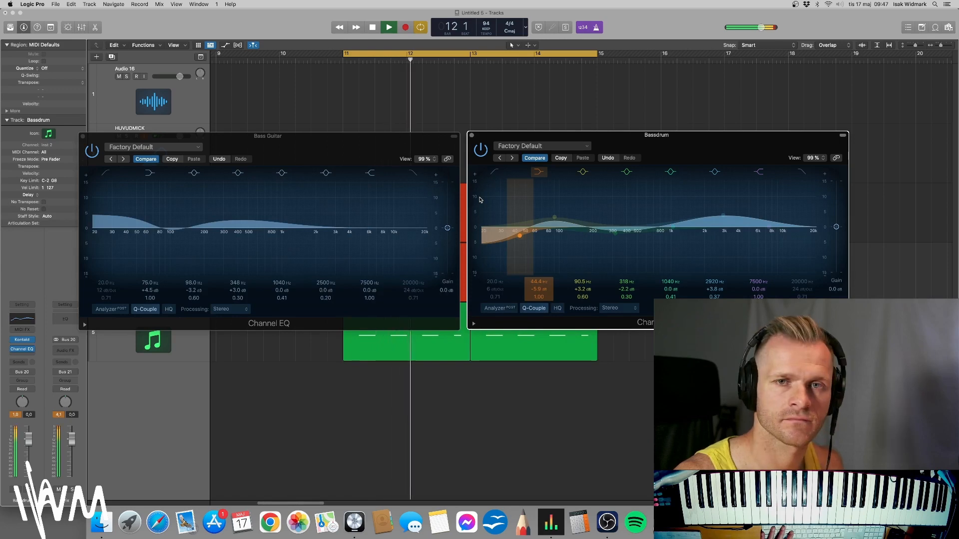
Raise the bass guitar's 75 Hz low shelf to +7.1 dB and play the loop.
{"action": "left_click_drag", "start_coordinate": [152, 291], "coordinate": [153, 294]}
{"action": "key", "text": "space"}
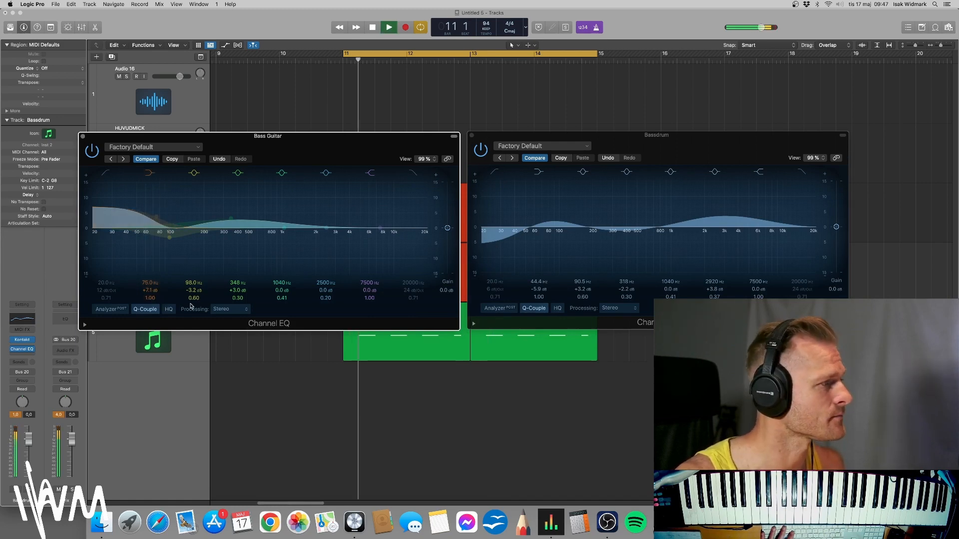
Switch both Channel EQs off and back on during playback to A/B the mix, and stop the loop.
{"action": "left_click", "coordinate": [481, 149]}
{"action": "left_click", "coordinate": [91, 150]}
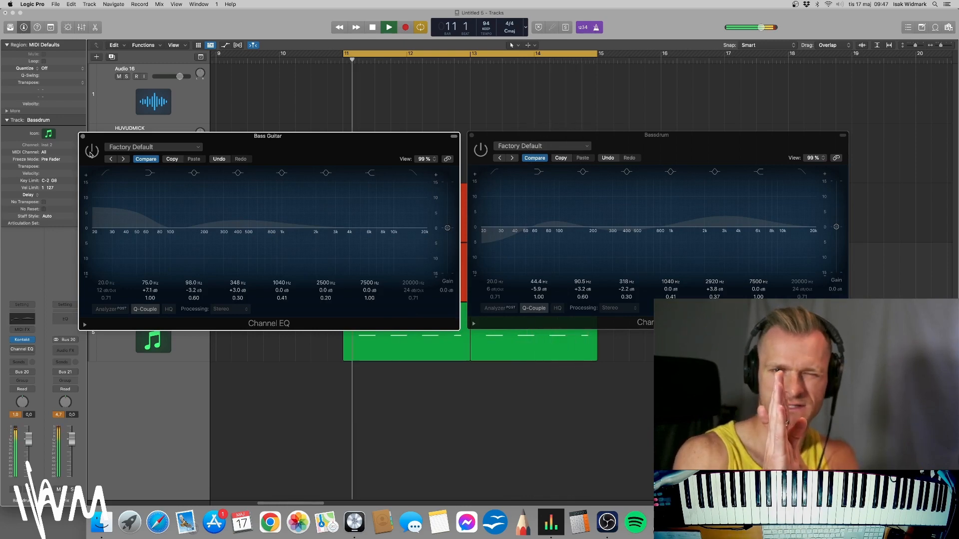
{"action": "left_click", "coordinate": [480, 151]}
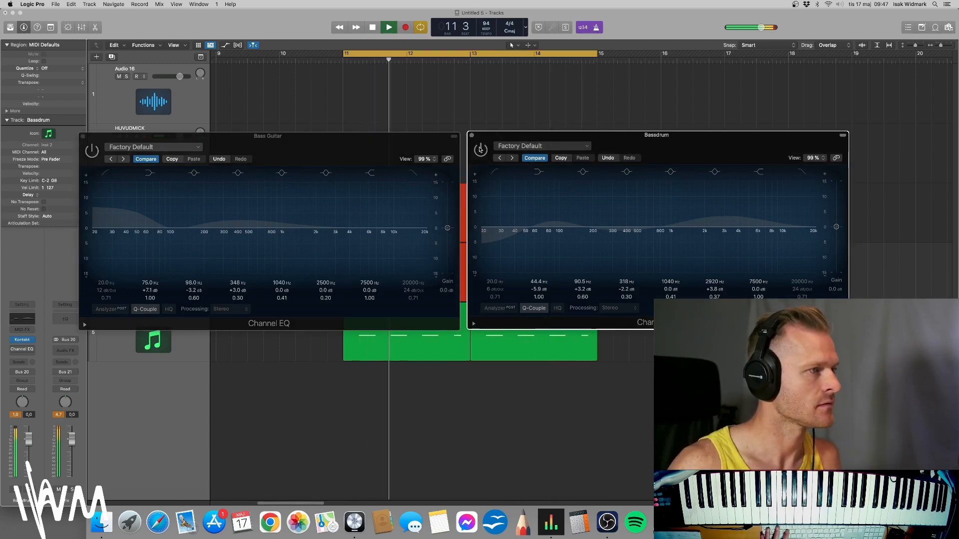
{"action": "left_click", "coordinate": [91, 151]}
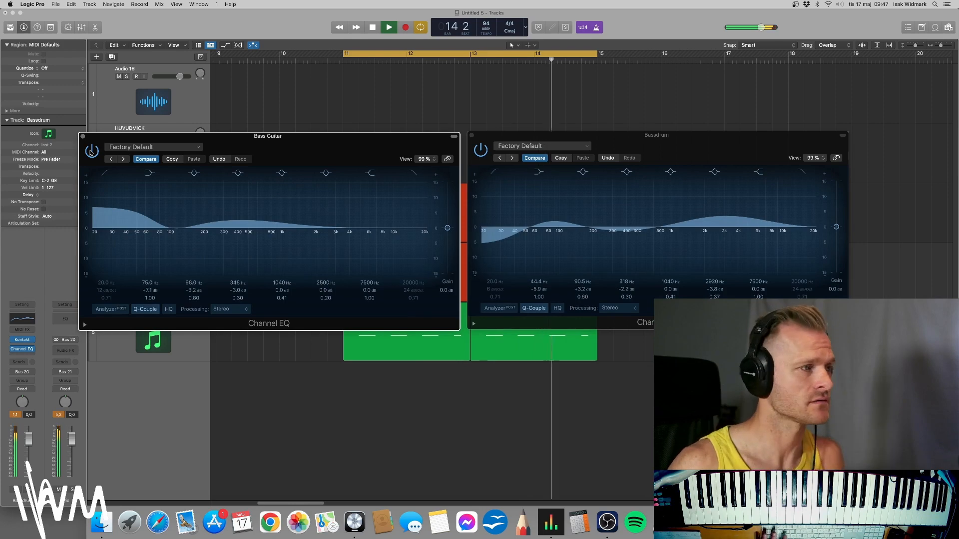
{"action": "key", "text": "space"}
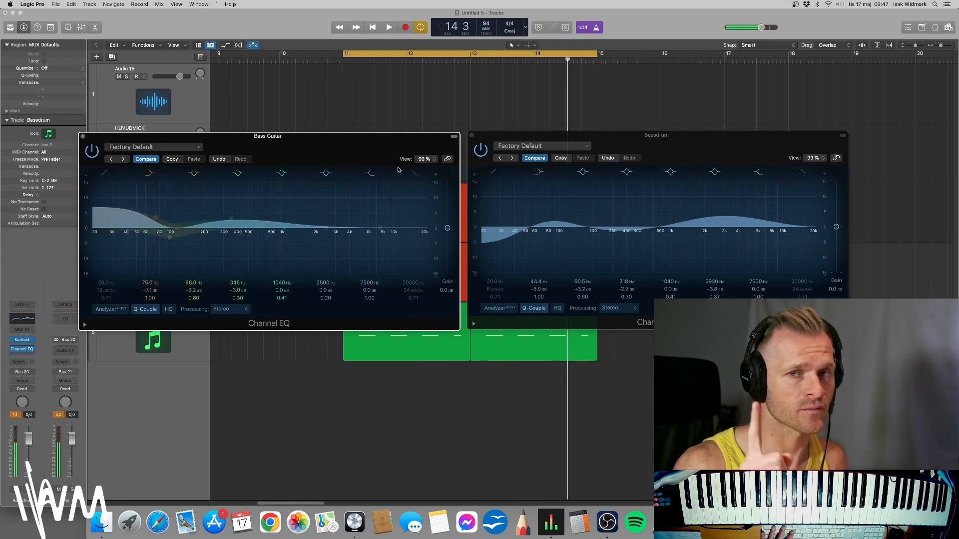
Bypass the bass guitar EQ, restart the loop, and switch the EQs back on to hear the difference again.
{"action": "left_click", "coordinate": [92, 150]}
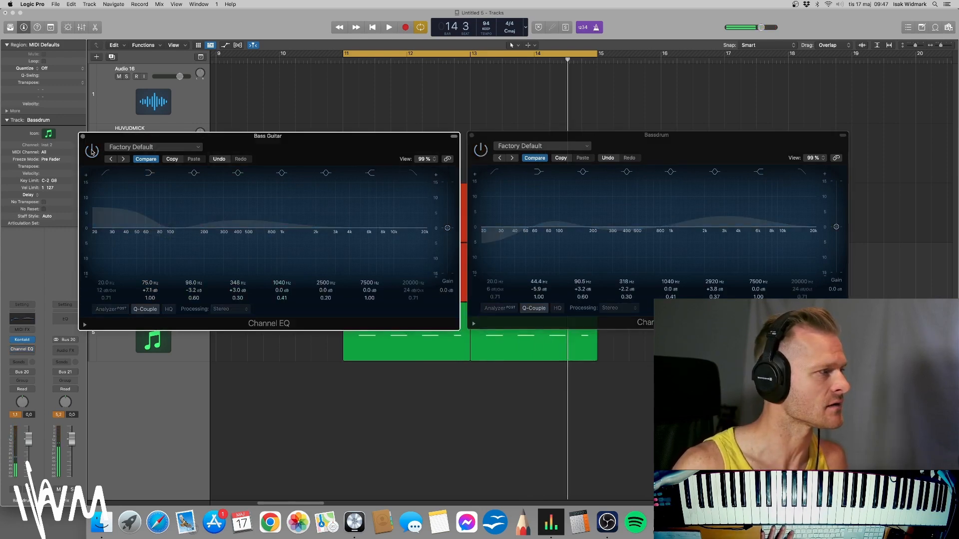
{"action": "key", "text": "space"}
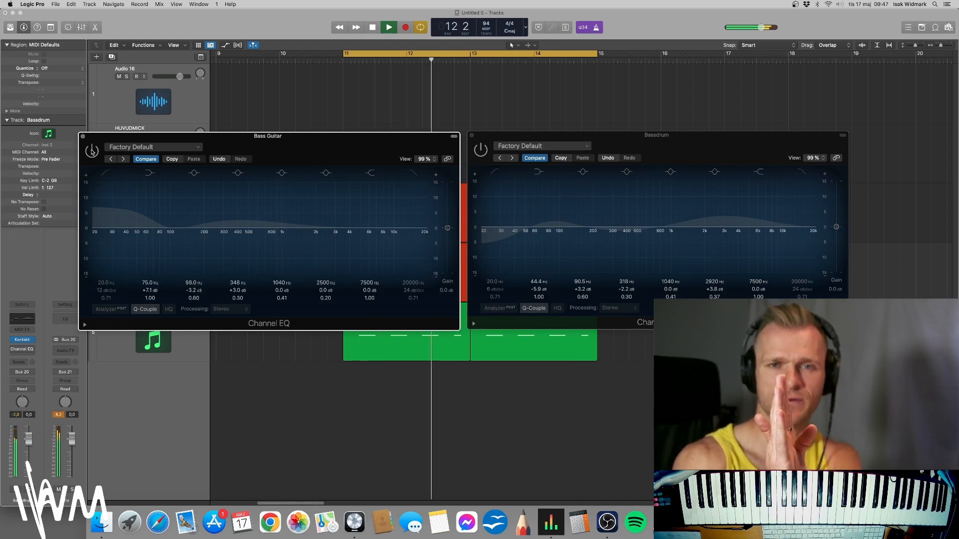
{"action": "left_click", "coordinate": [92, 151]}
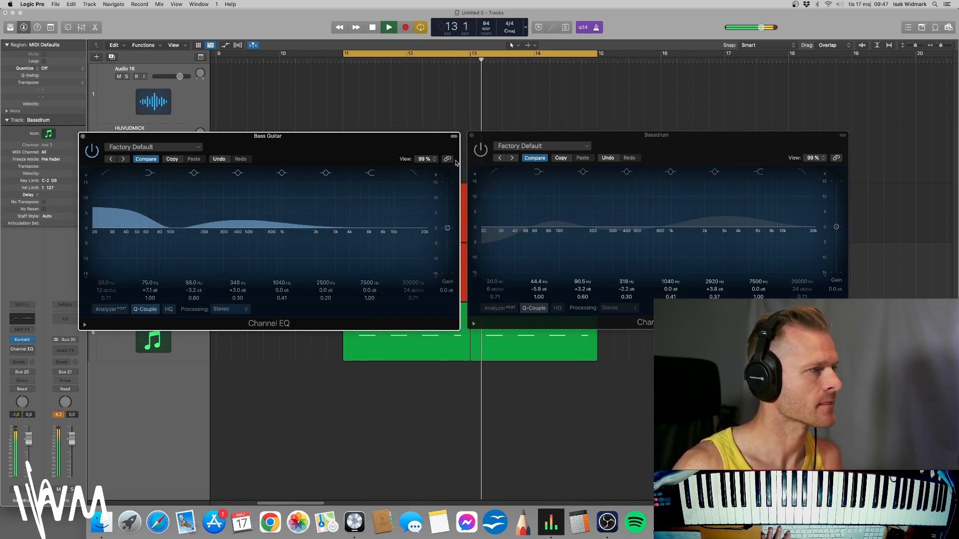
{"action": "left_click", "coordinate": [481, 152]}
{"action": "left_click", "coordinate": [481, 151]}
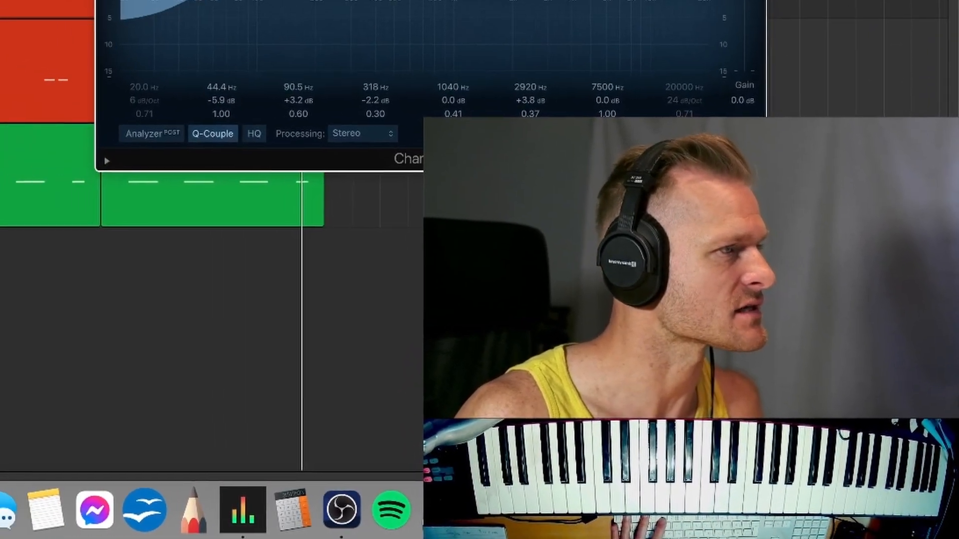
Close the Channel EQ windows and play the loop once more before stopping it.
{"action": "key", "text": "super+w"}
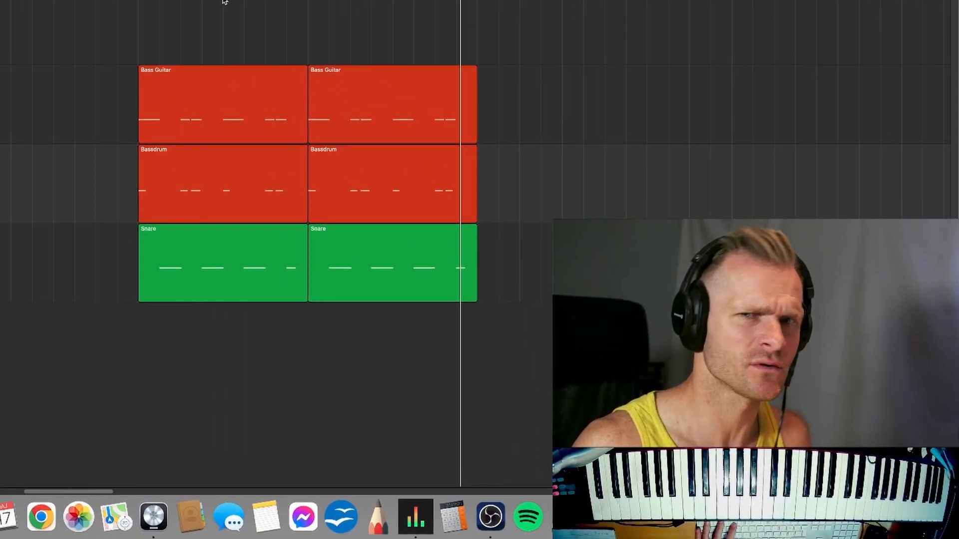
{"action": "key", "text": "space"}
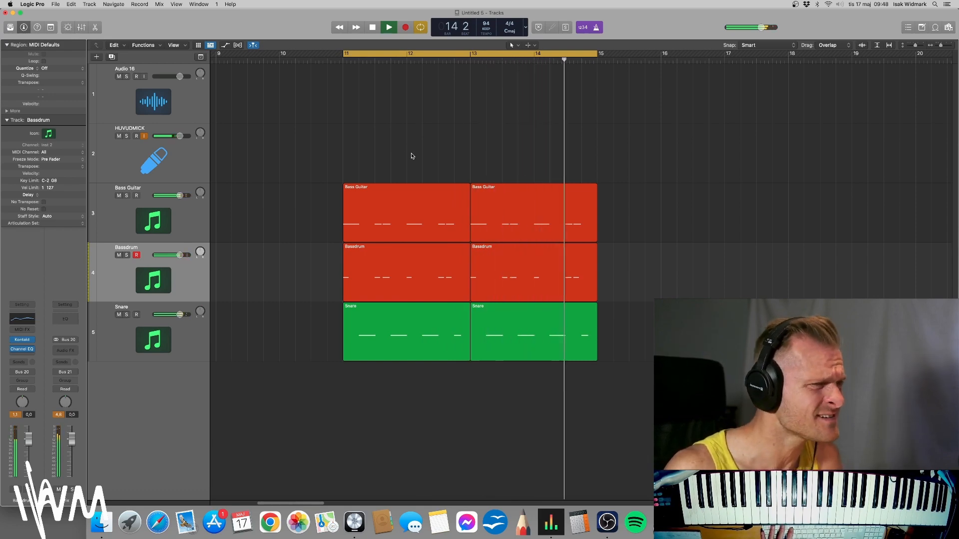
{"action": "key", "text": "space"}
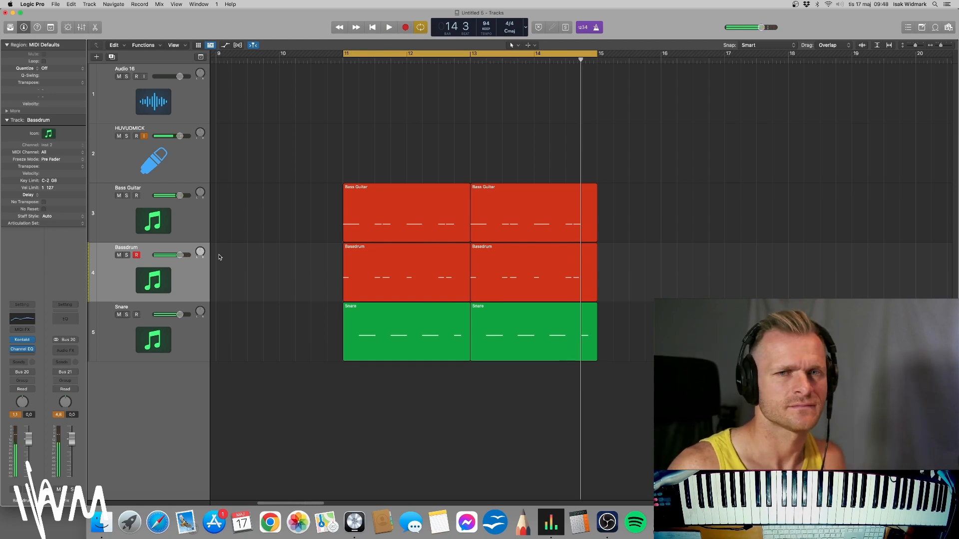